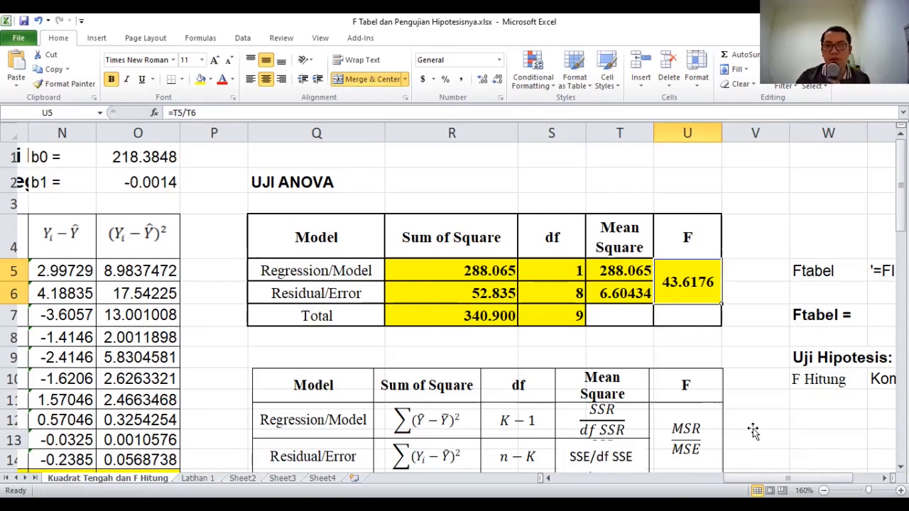
Begin an FINV formula in cell X7, beside the "Ftabel =" label
left_click_drag(758, 483, 810, 480)
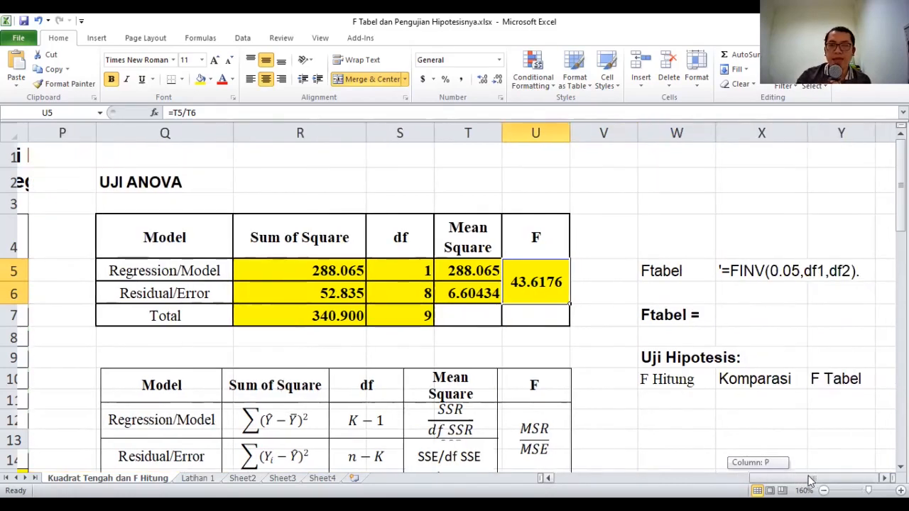
left_click(671, 275)
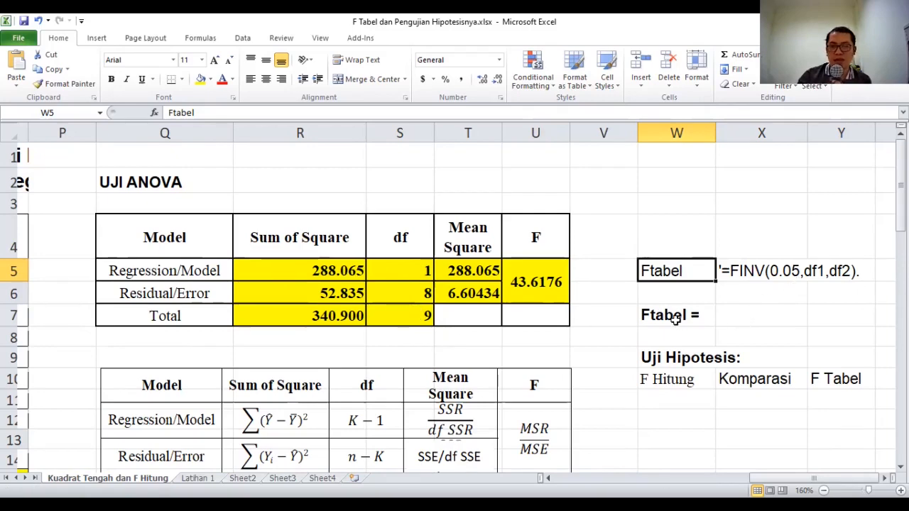
left_click(735, 318)
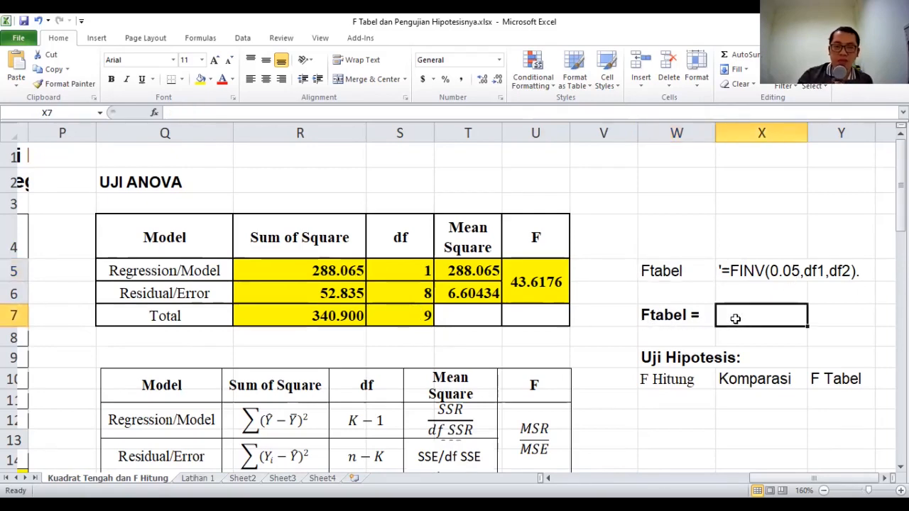
type("=")
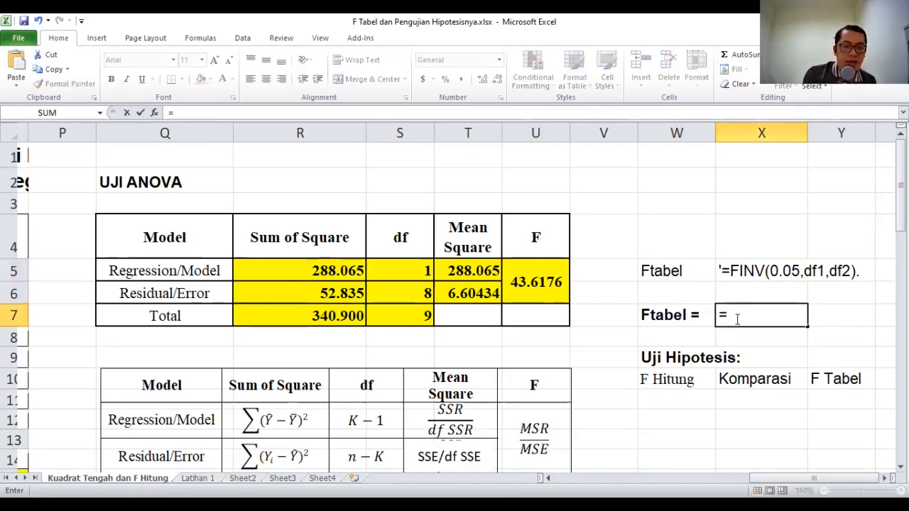
type("F")
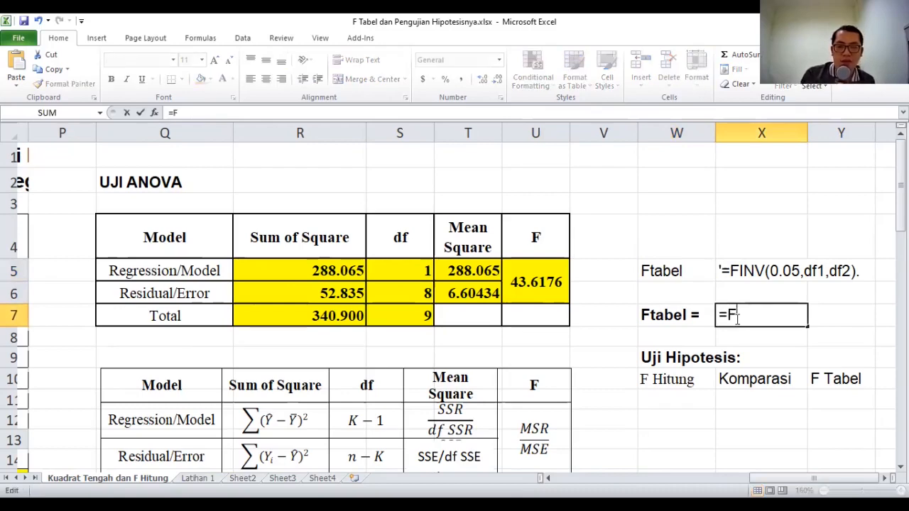
type("INV")
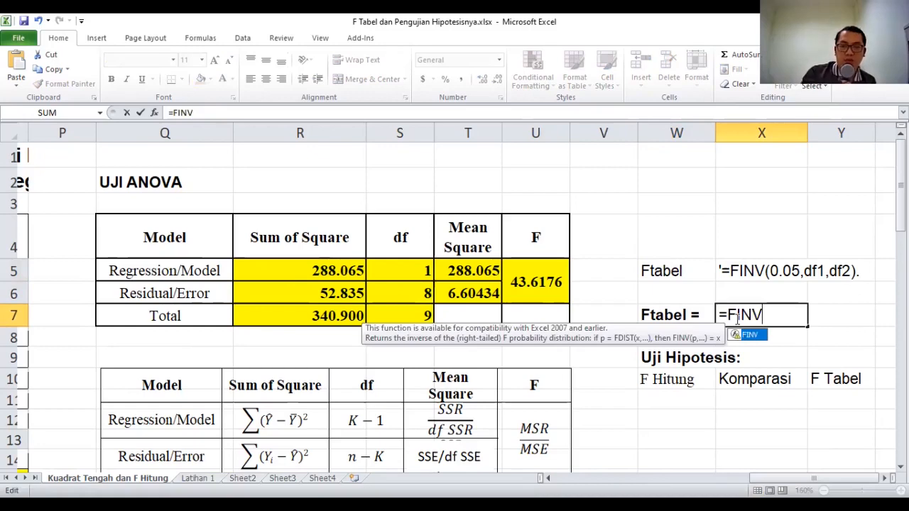
type("(")
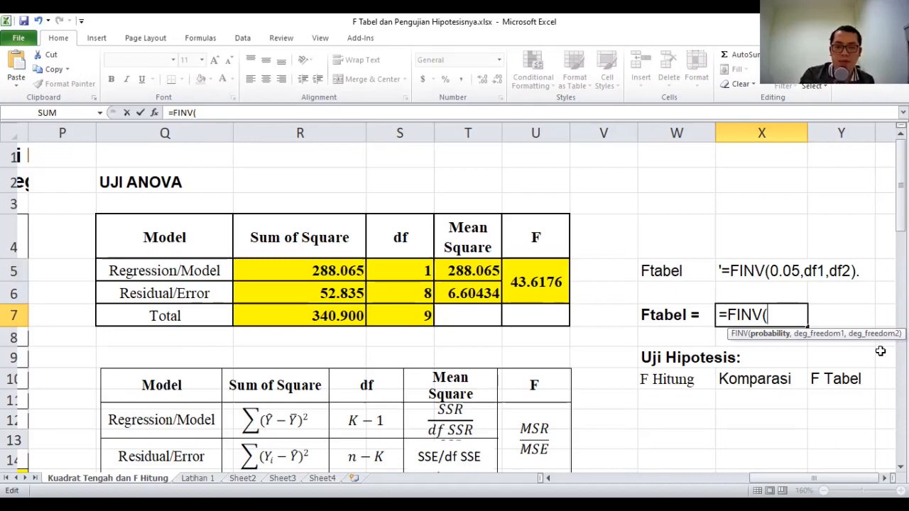
type("Z90.05")
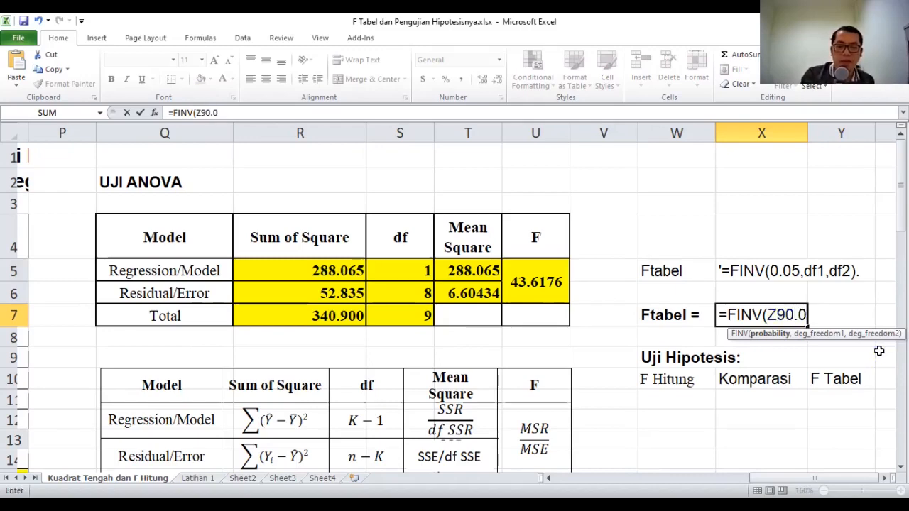
key("BackSpace")
key("BackSpace")
key("BackSpace")
key("BackSpace")
key("BackSpace")
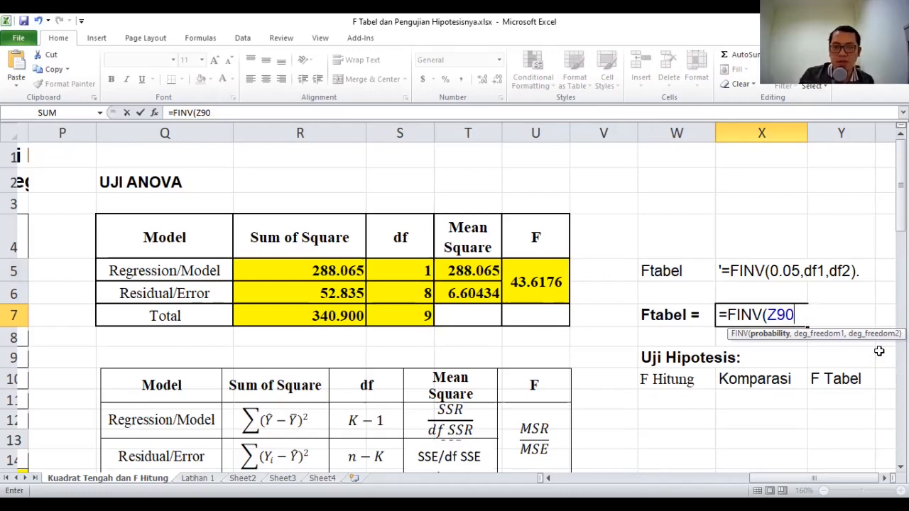
key("BackSpace")
Complete the FINV formula in X7 with probability 0.05 and the regression and residual df cells S5 and S6
type("0.")
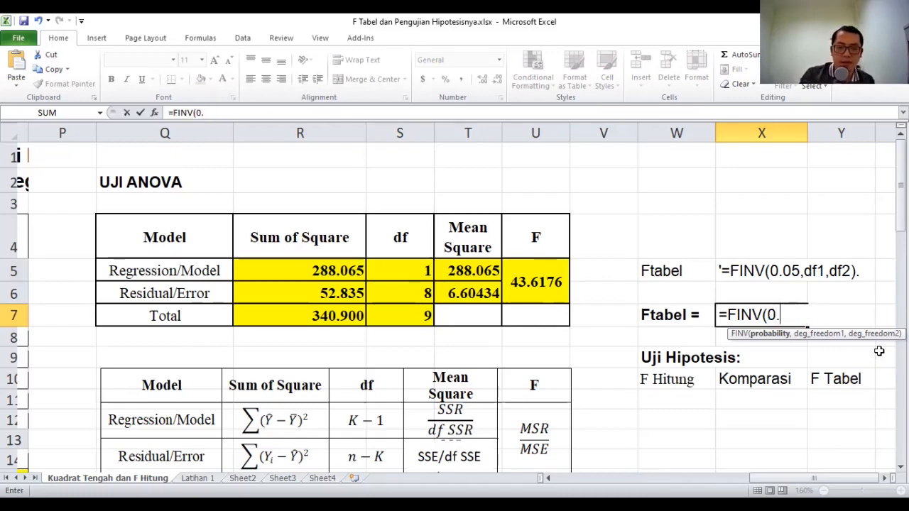
type("05")
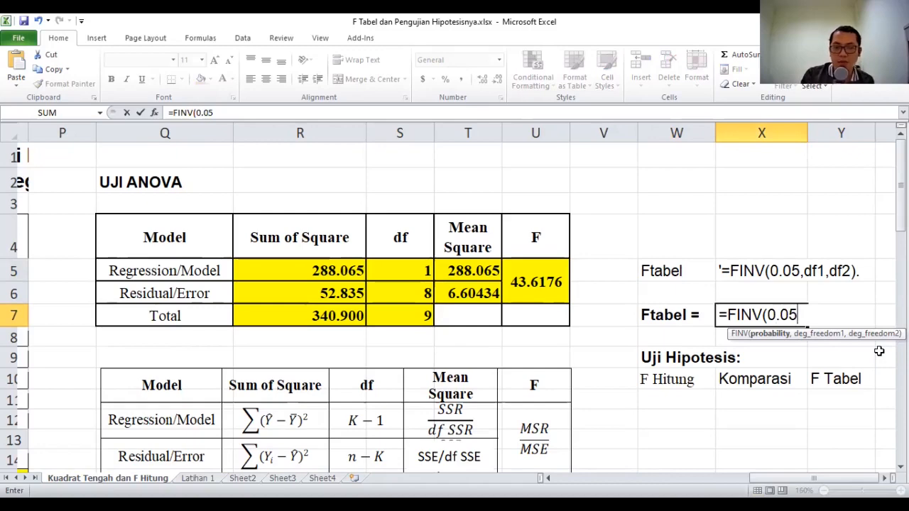
type(",")
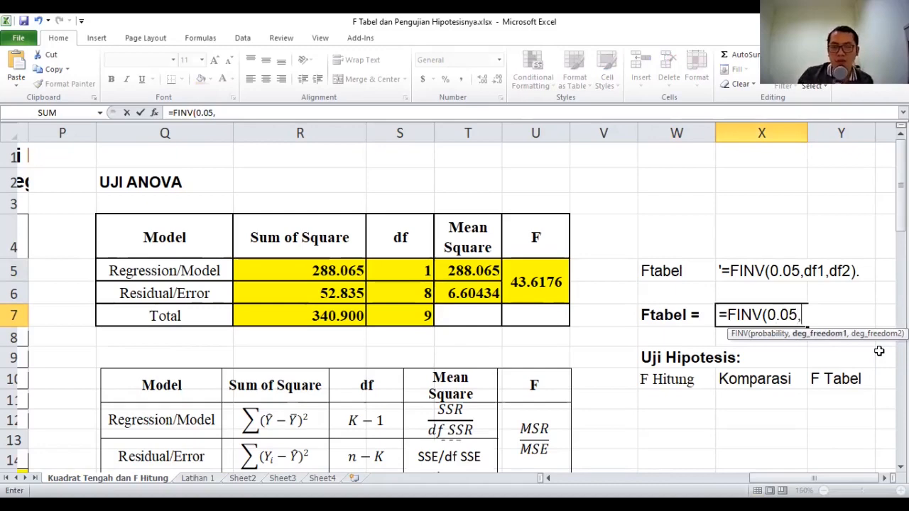
left_click(408, 273)
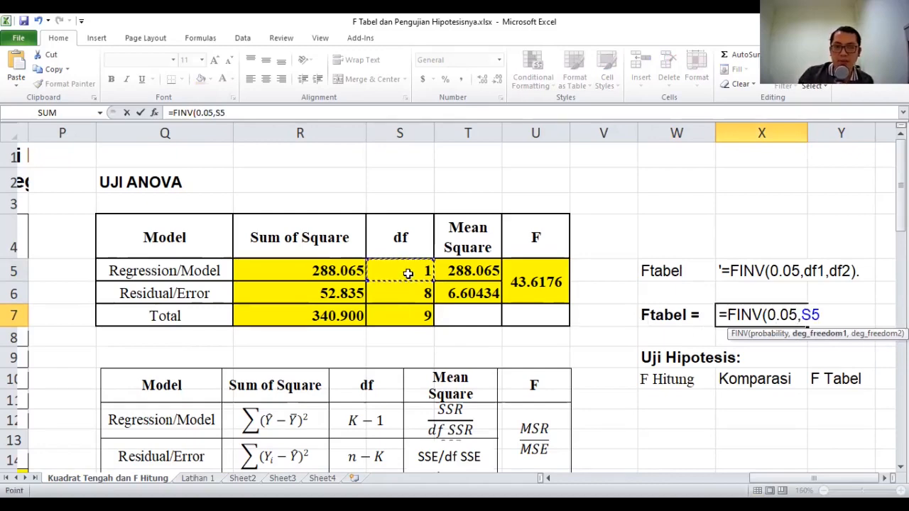
type(",")
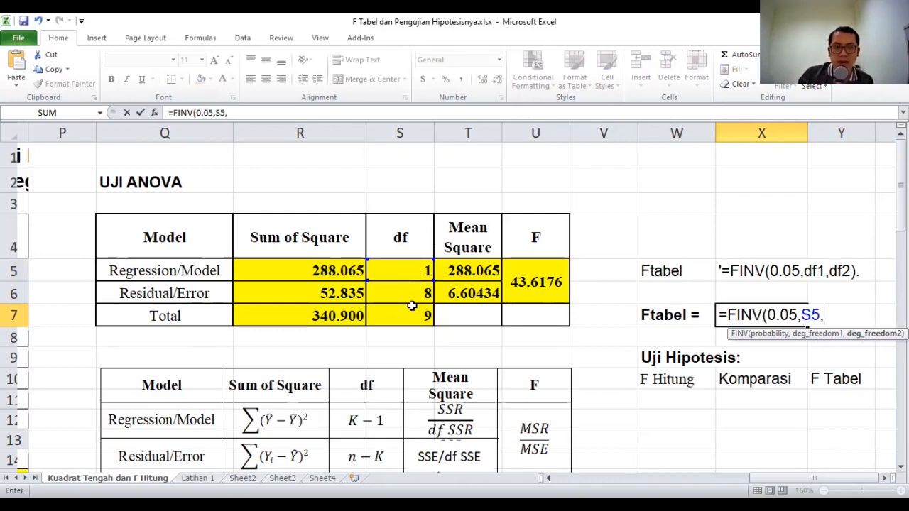
left_click(411, 293)
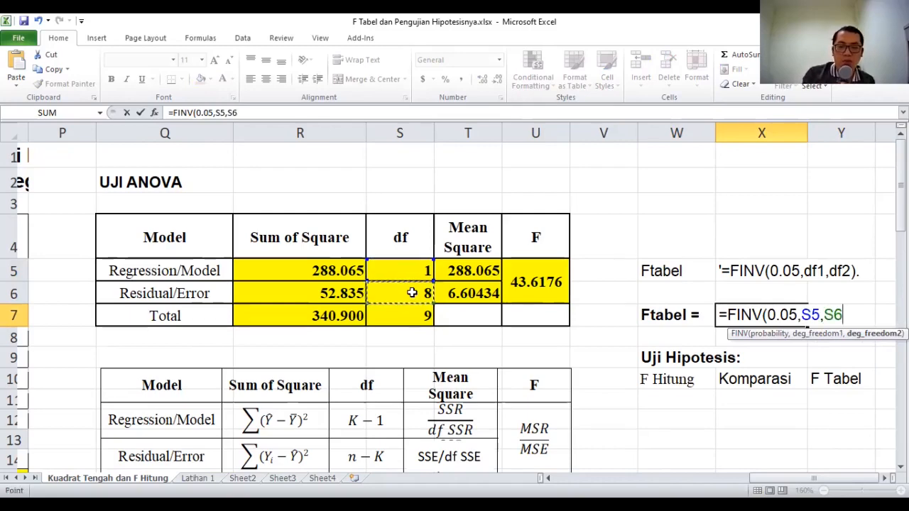
type(")")
key("Return")
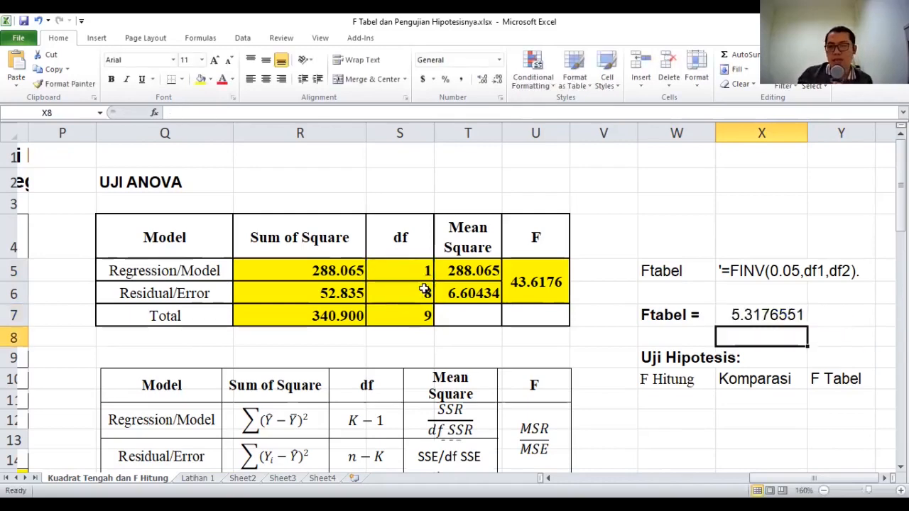
Format the Ftabel result in X7 as bold with a yellow fill
left_click(735, 316)
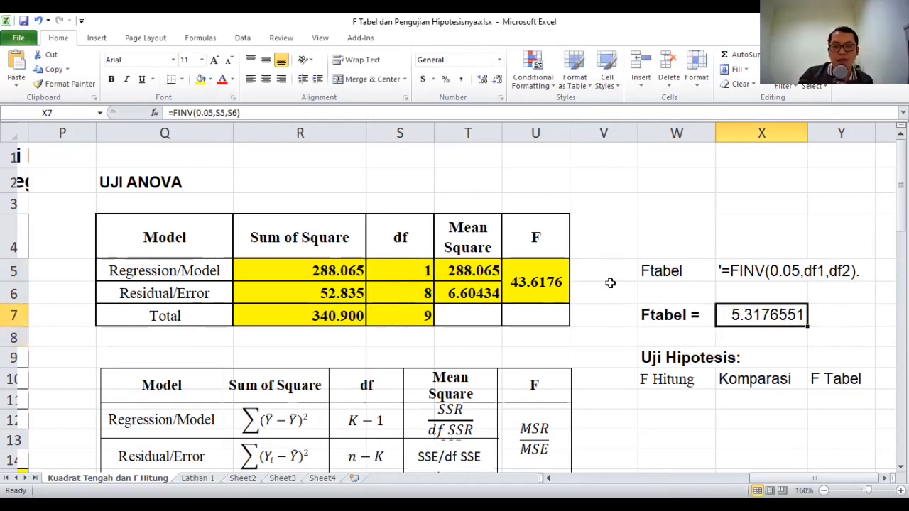
left_click(111, 80)
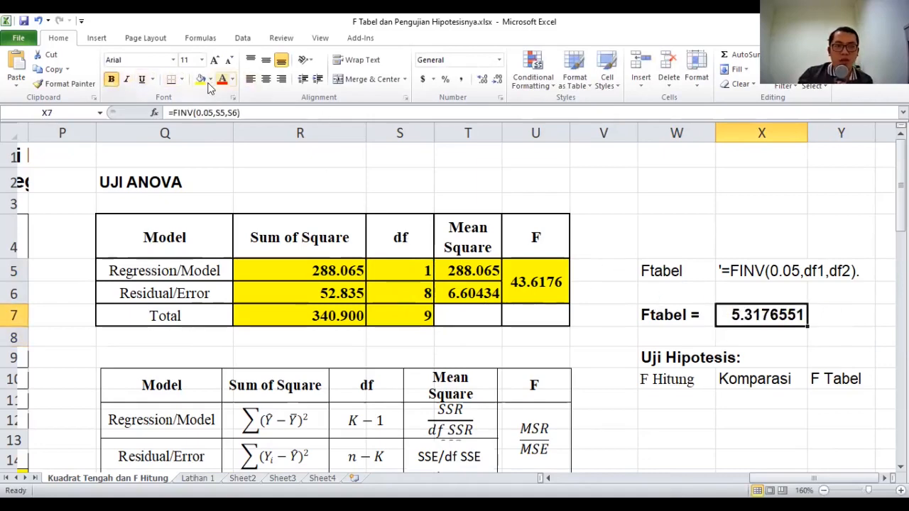
left_click(200, 79)
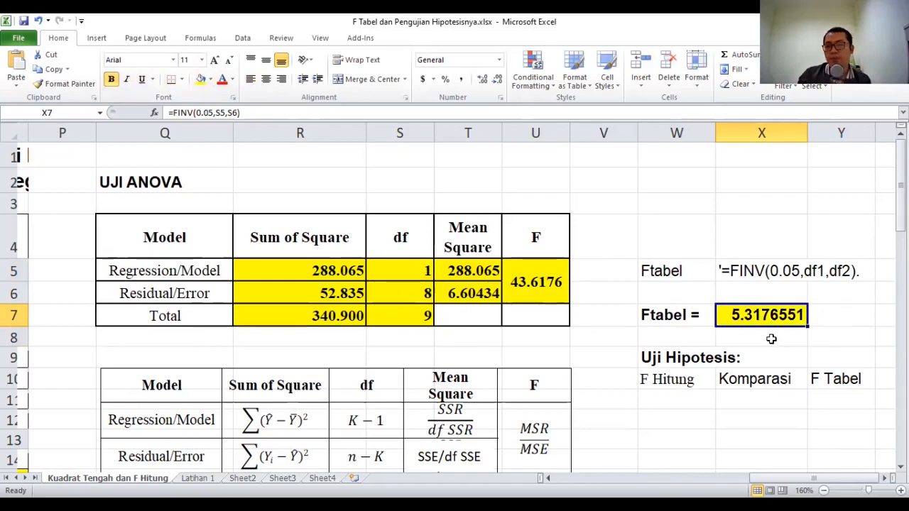
left_click(771, 336)
left_click(759, 317)
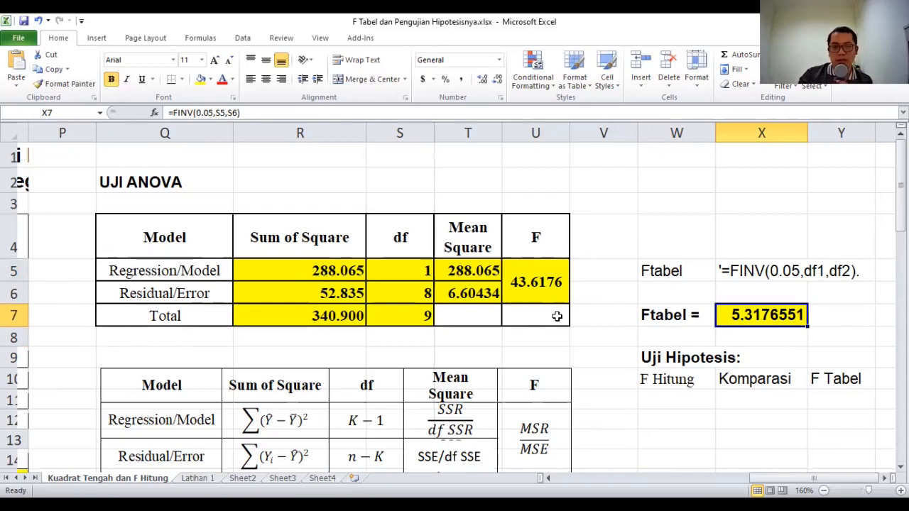
Link the F Hitung cell W11 to the ANOVA F value in U5 and format it bold with a yellow fill
left_click(684, 401)
type("=")
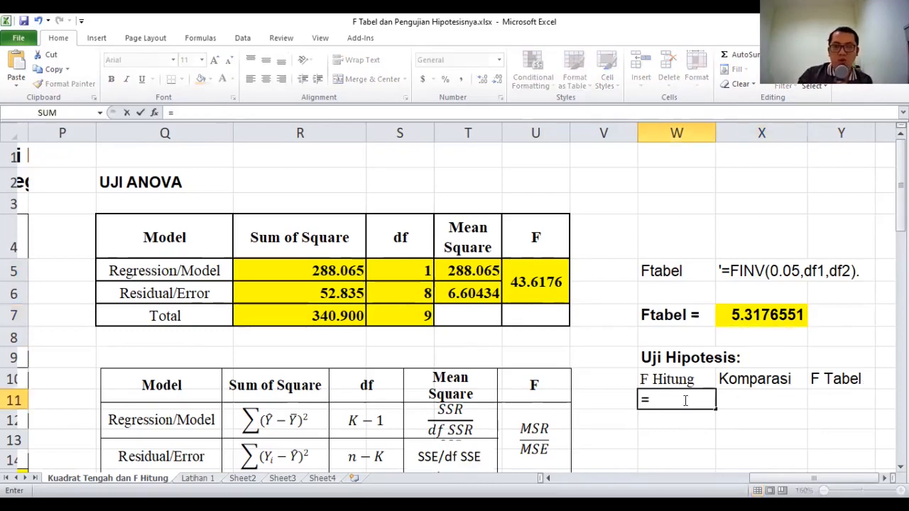
left_click(529, 283)
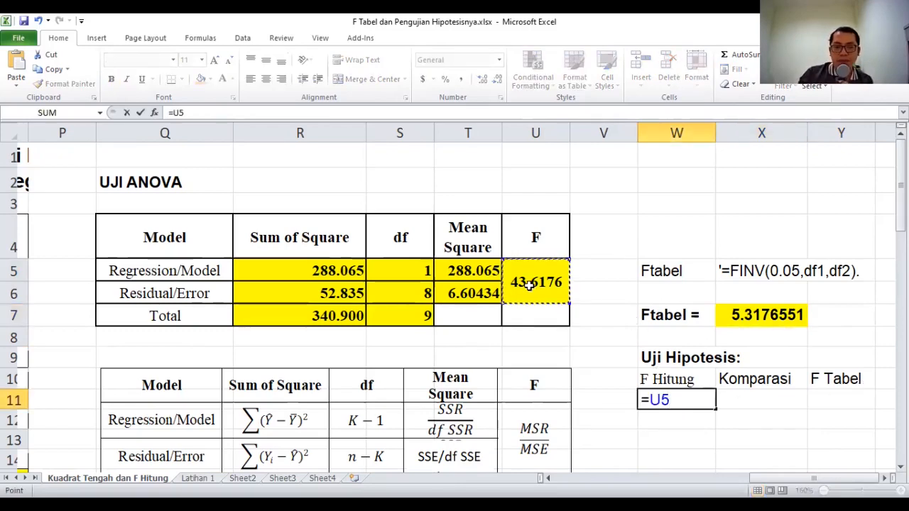
key("Return")
left_click(666, 401)
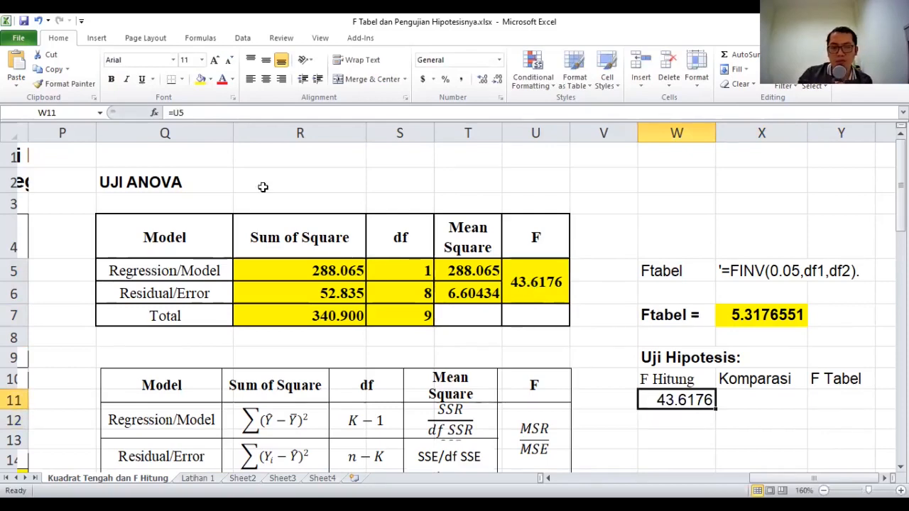
left_click(111, 79)
left_click(201, 78)
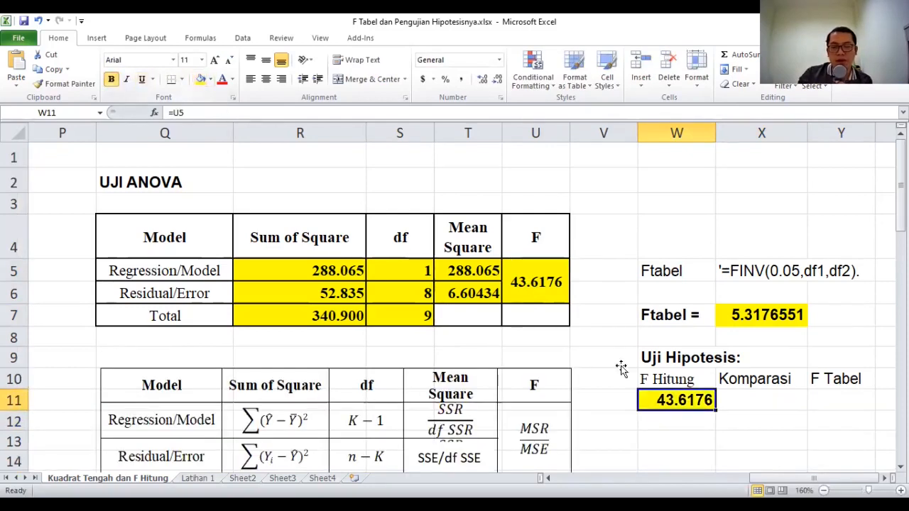
left_click(680, 435)
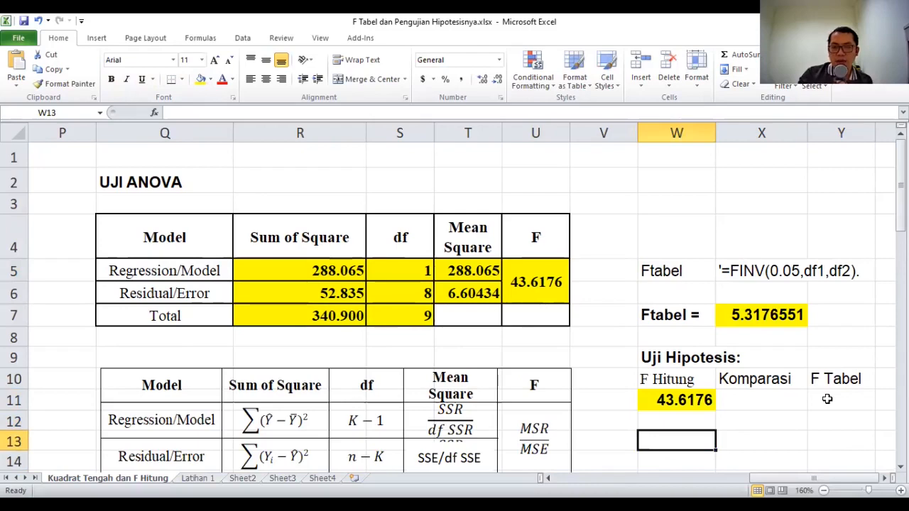
Link the F Tabel cell Y11 to the FINV result in X7 and format it bold with a yellow fill
left_click(827, 399)
type("=")
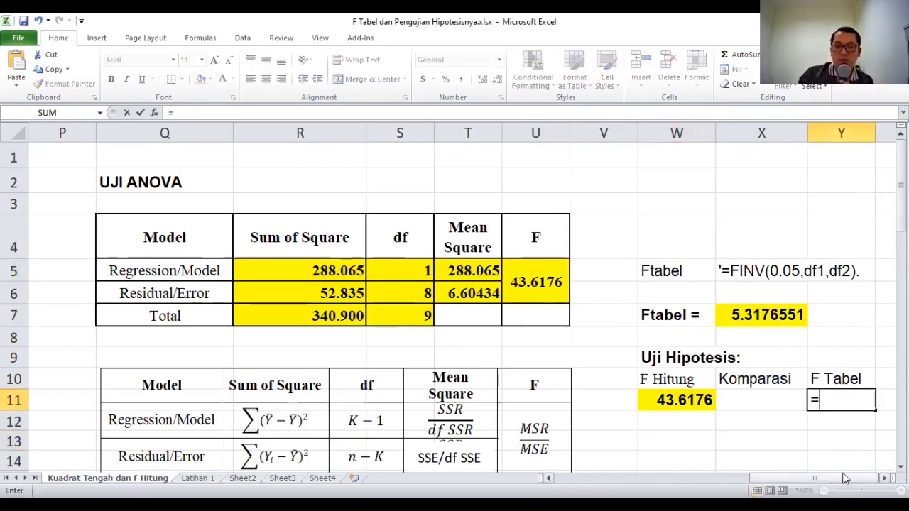
left_click(767, 318)
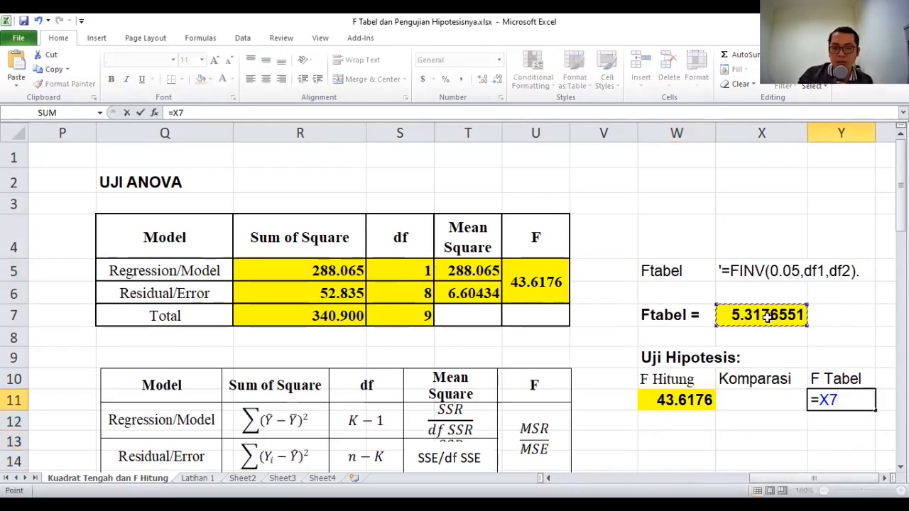
key("Return")
left_click(813, 401)
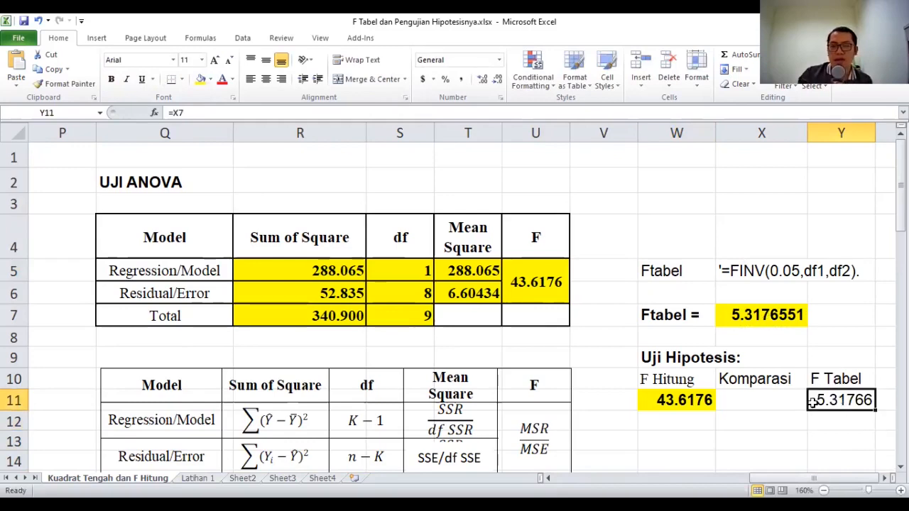
left_click(111, 79)
left_click(201, 79)
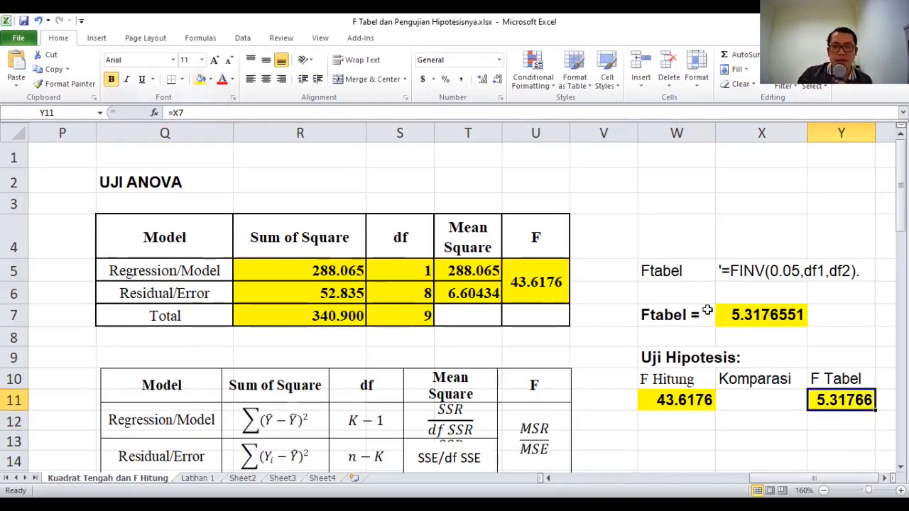
Enter ">" in the Komparasi cell X11 and make it bold and centred
left_click(760, 397)
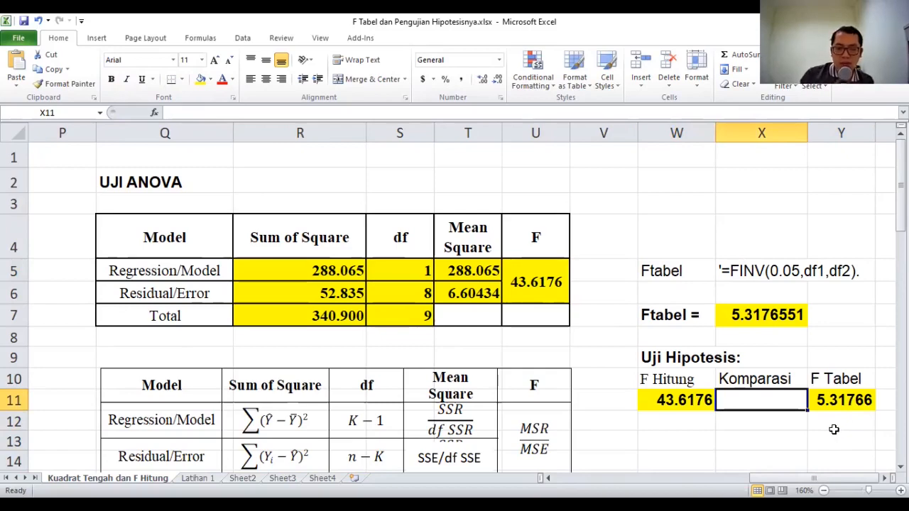
type(">")
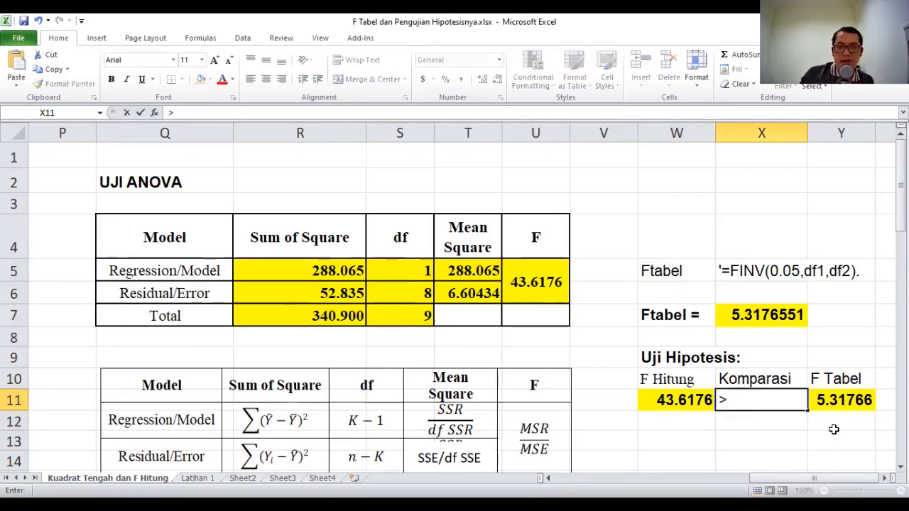
key("Return")
left_click(736, 400)
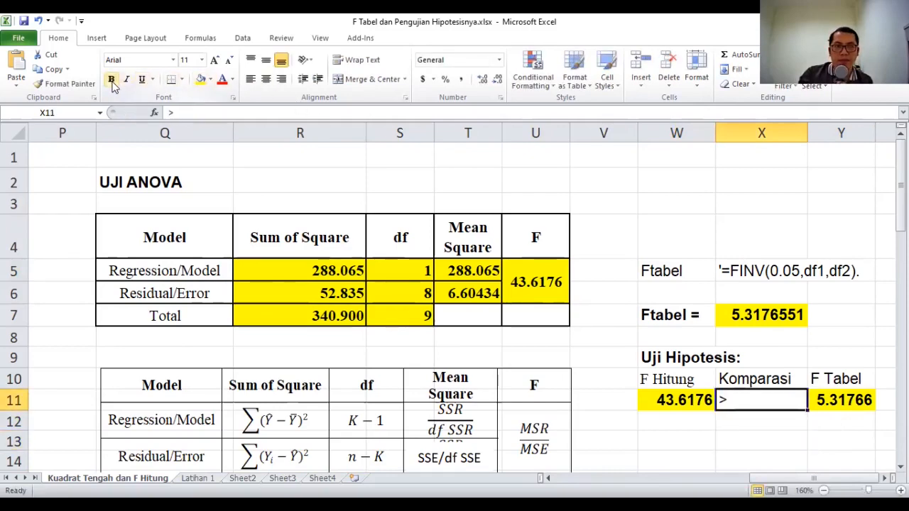
left_click(265, 78)
left_click(754, 440)
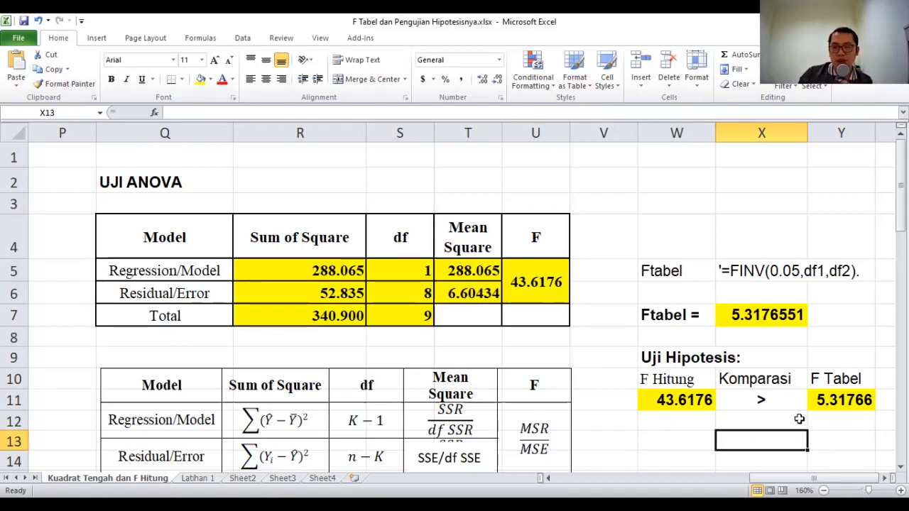
Enter the hypothesis labels H0 in cell W12 and H1 in cell W13 under the F Hitung value
left_click(668, 423)
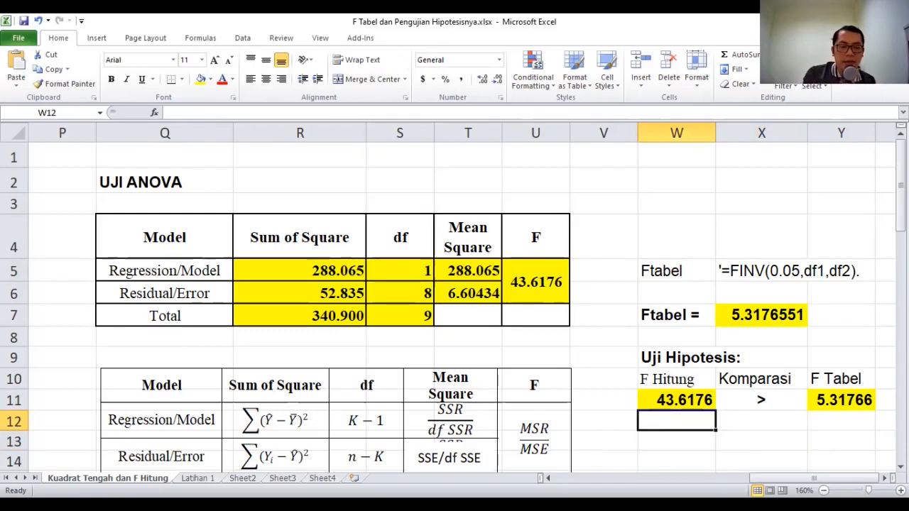
type("H")
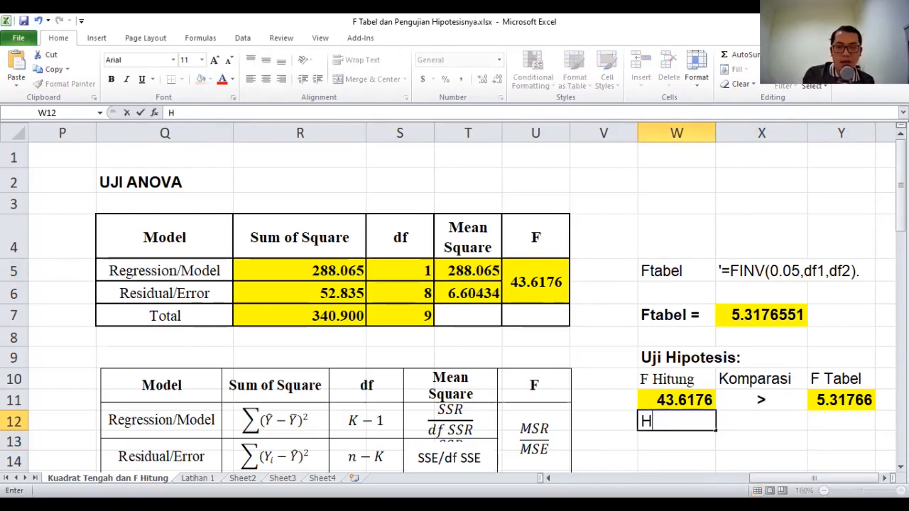
type("0")
key("Return")
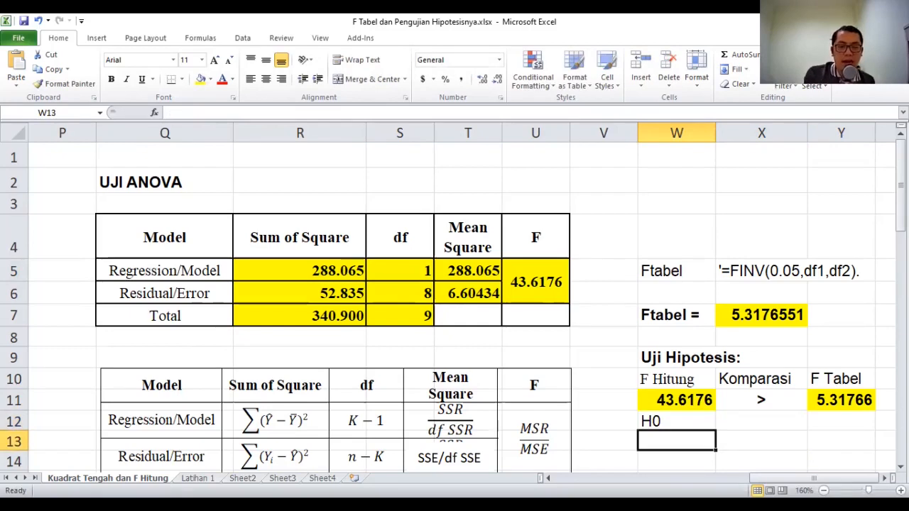
type("H1")
key("Tab")
Enter "tdk ada pengaruh" in X12 as the description of H0
key("Up")
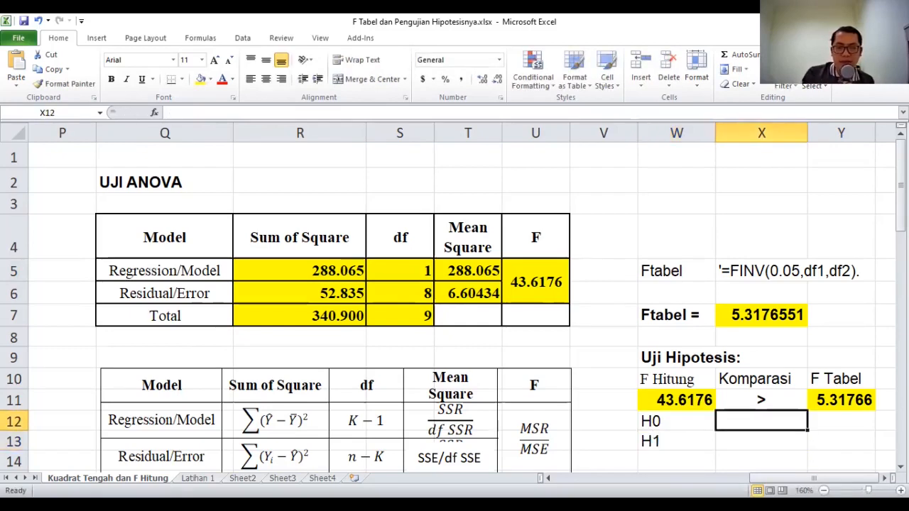
type("td")
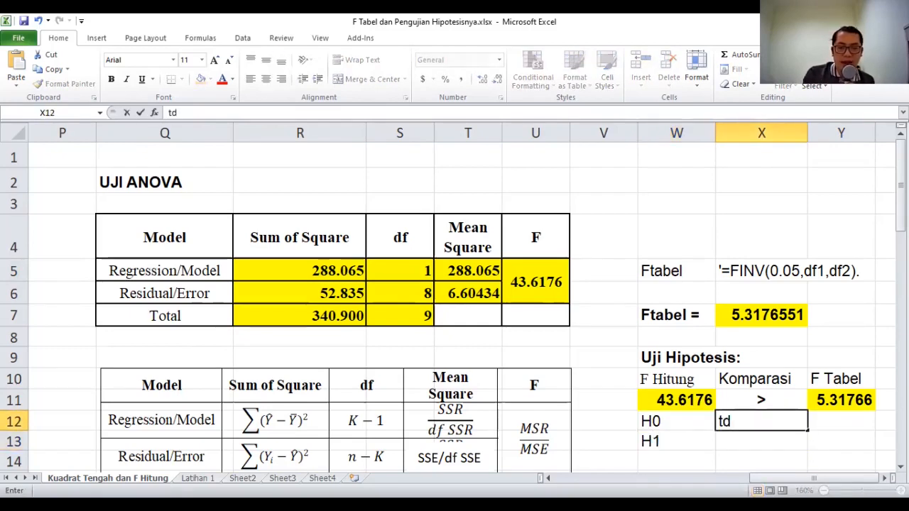
type("k ada p")
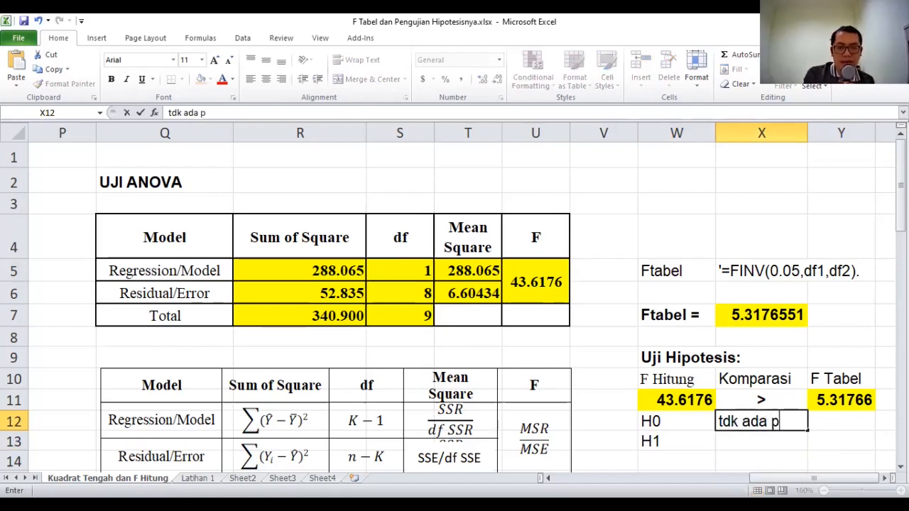
type("eng")
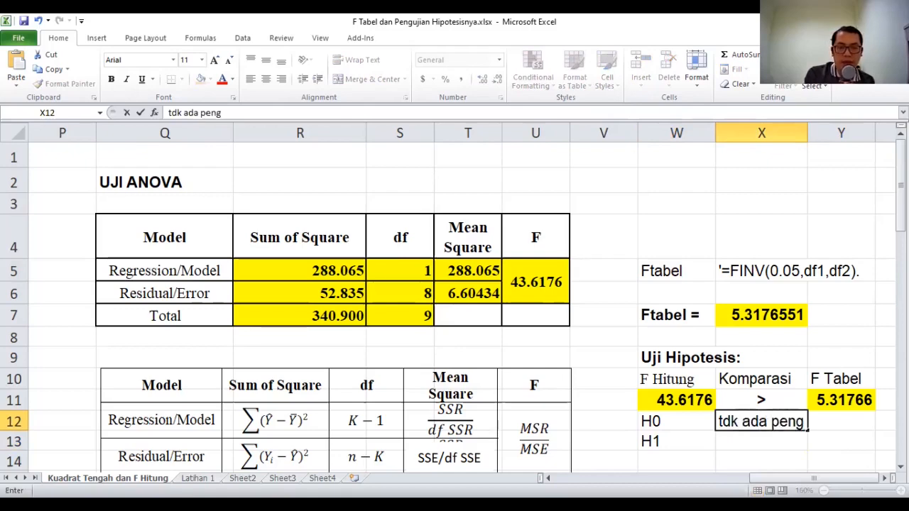
type("aruh")
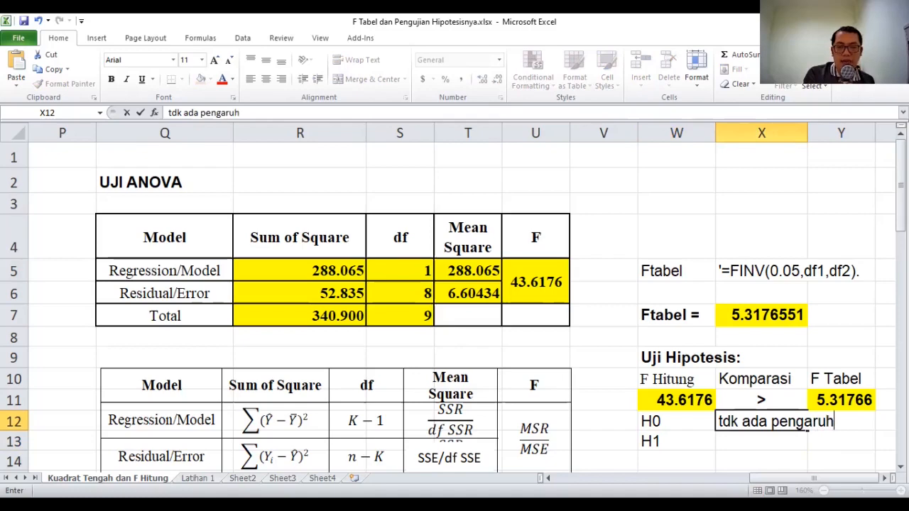
key("Return")
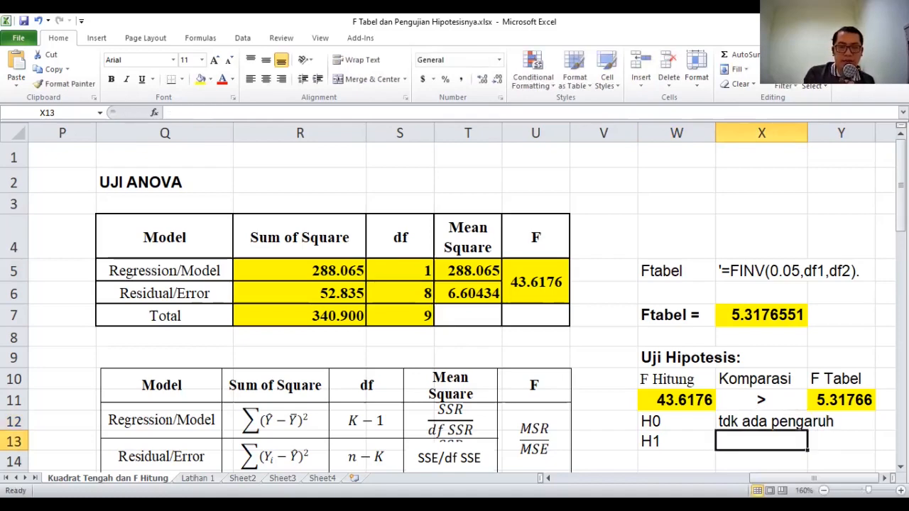
Enter "ada pengaruh" in X13 as the description of H1
type("ada ")
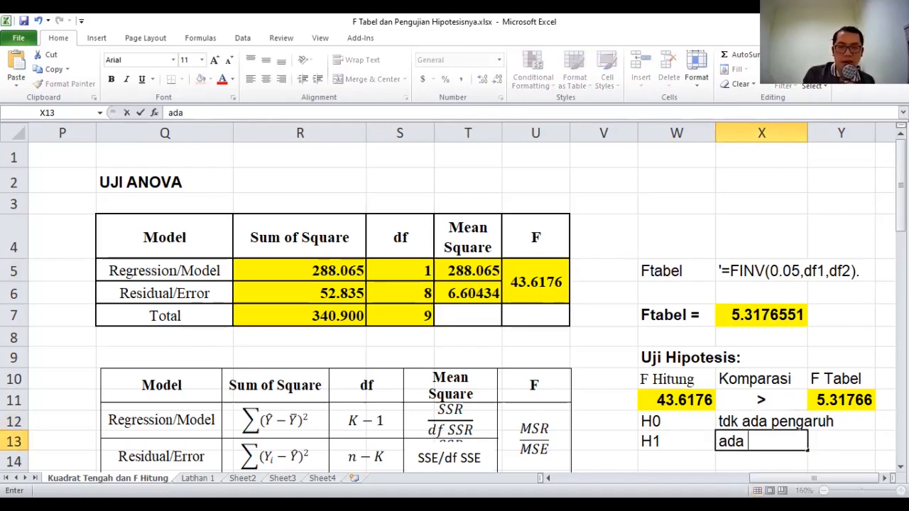
type("peng")
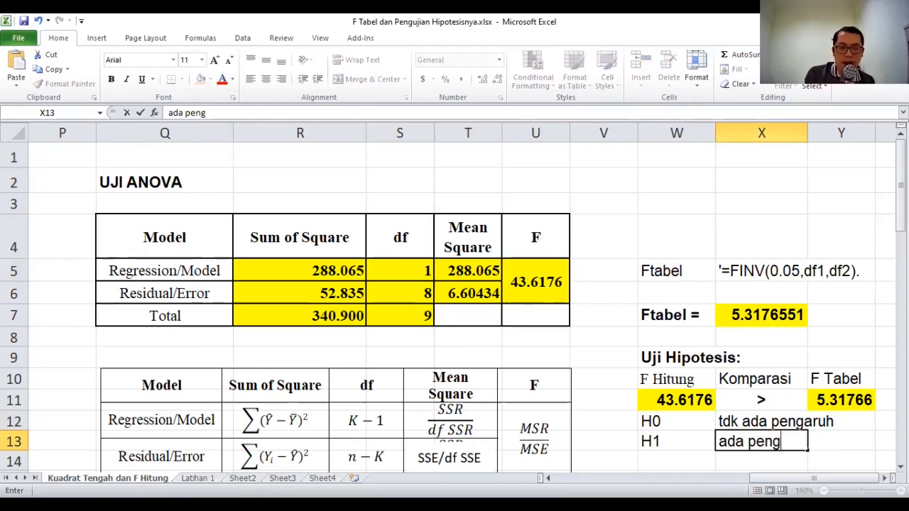
type("aruh")
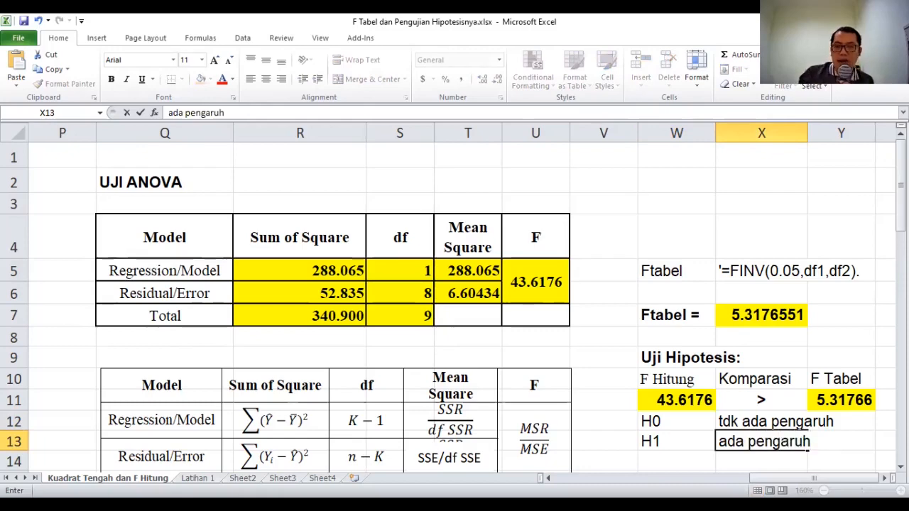
left_click(669, 459)
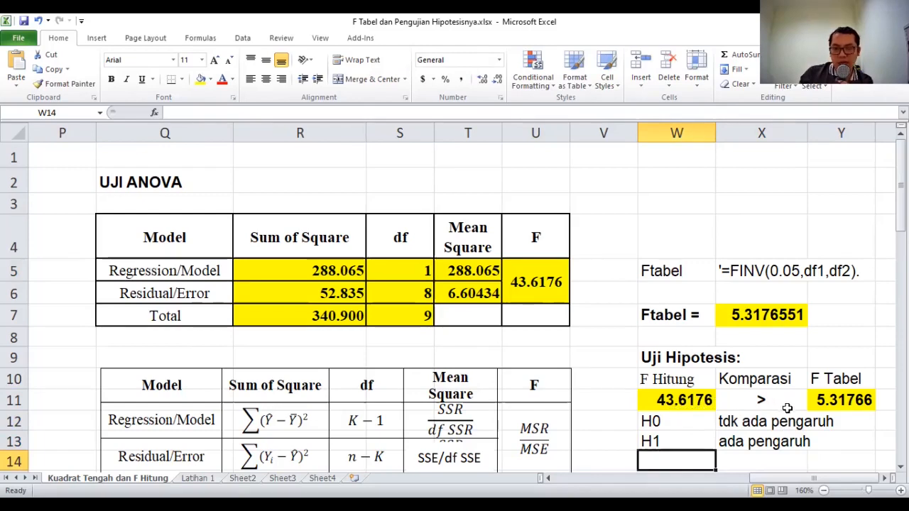
Format the H1 row, cells W13:X13, as bold with a yellow fill to mark the accepted hypothesis
left_click(681, 421)
left_click_drag(674, 438, 765, 442)
left_click(111, 79)
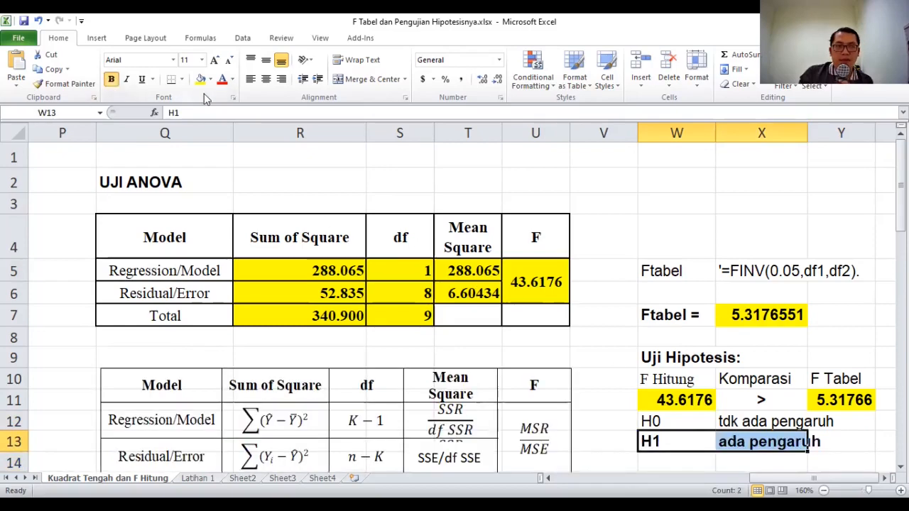
left_click(200, 78)
left_click(776, 415)
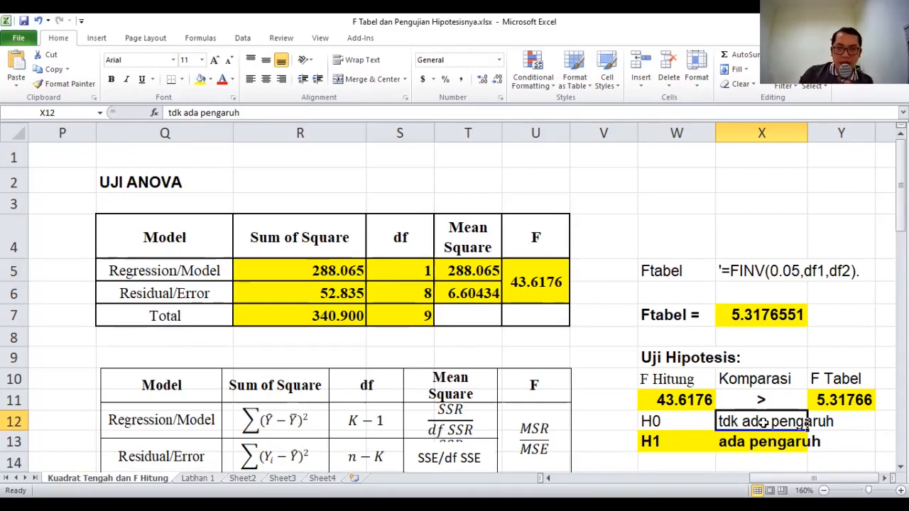
left_click(619, 210)
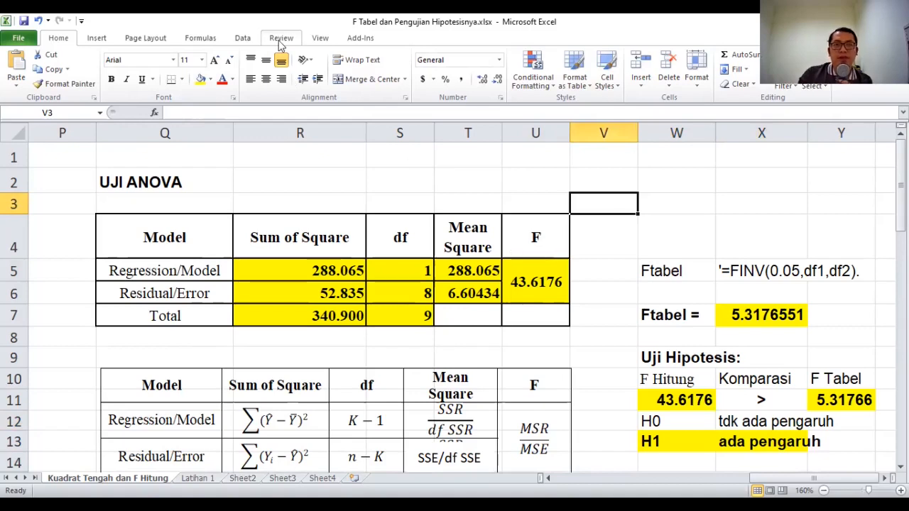
key("alt+Tab")
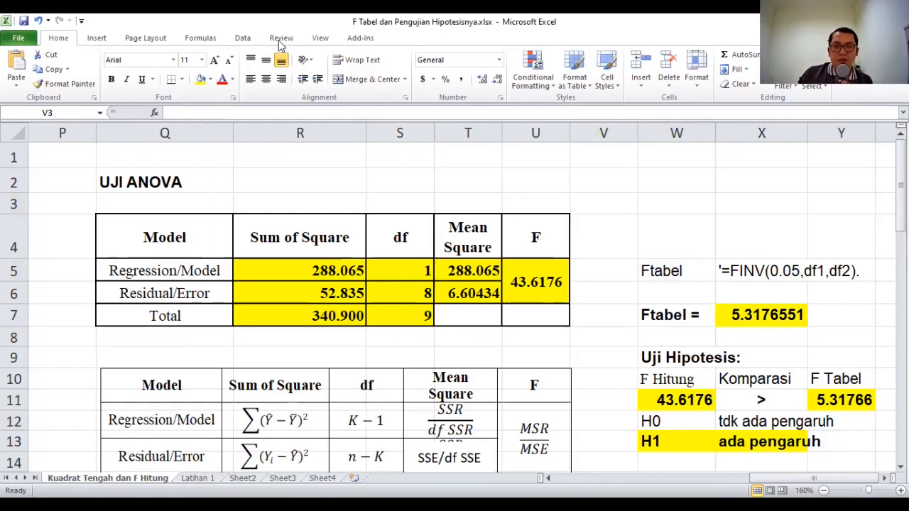